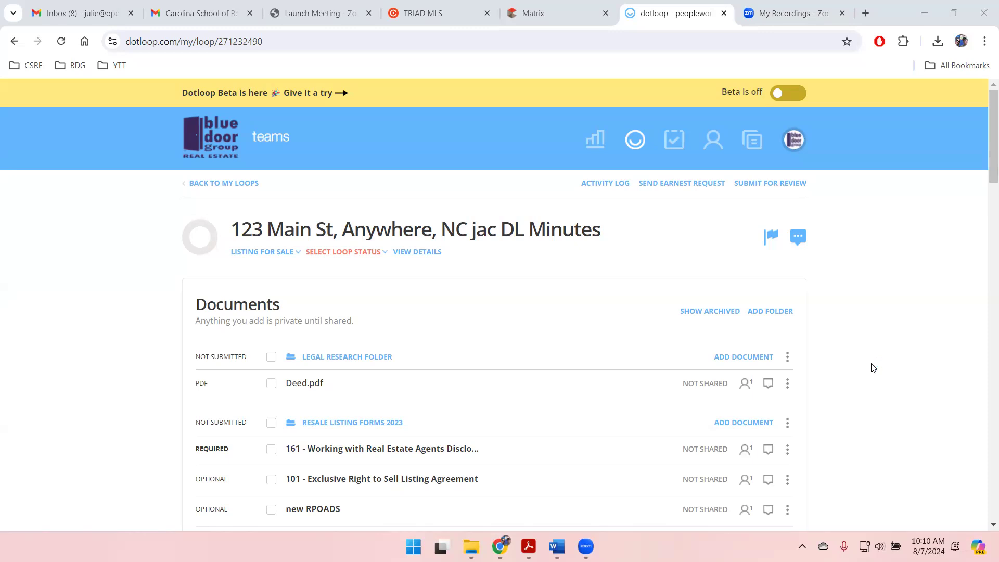
Open the 141 Mineral and Oil and Gas Rights form, check the first buyer initials field's assignment, and return to the loop.
scroll(873, 367, down, 4)
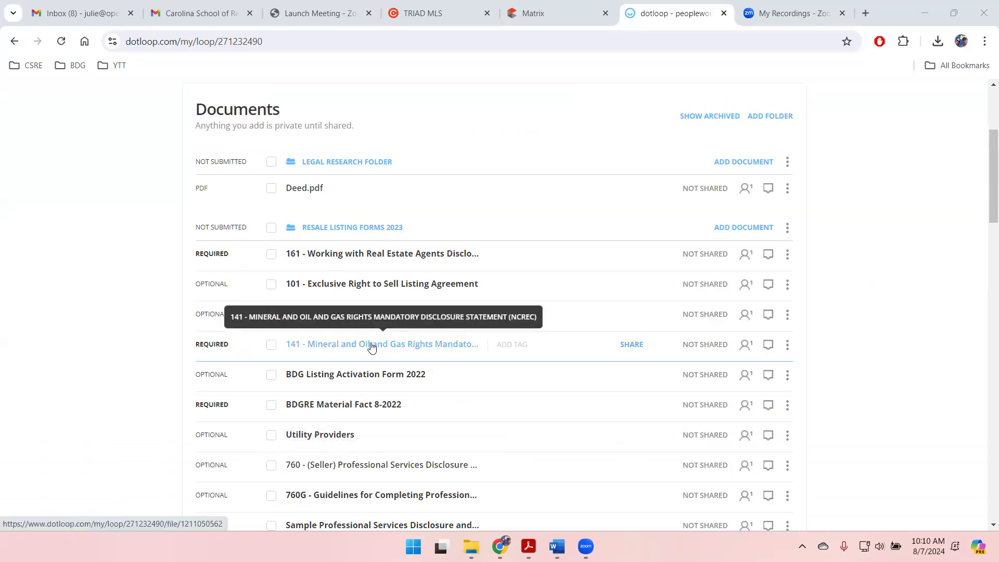
scroll(416, 312, up, 3)
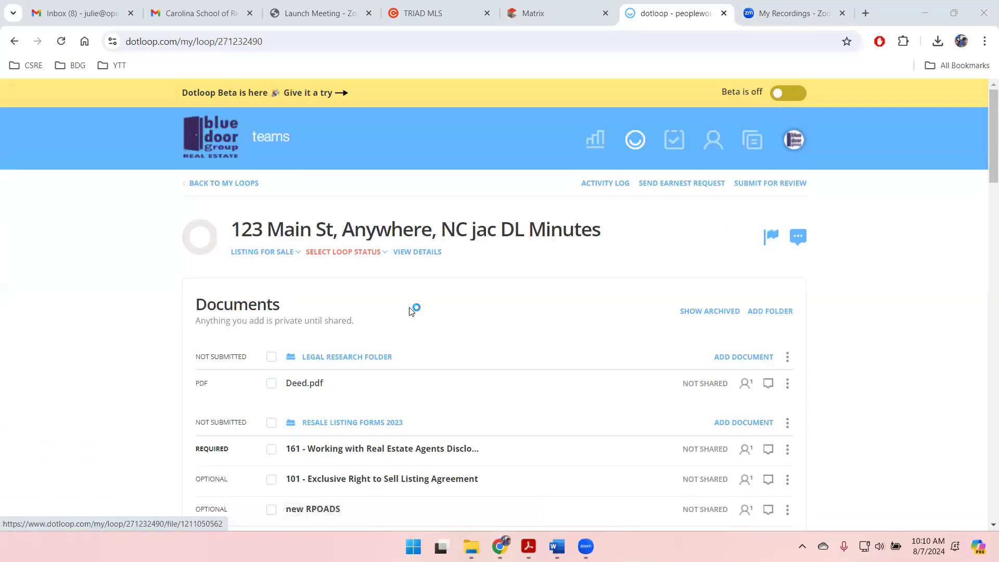
scroll(409, 300, down, 4)
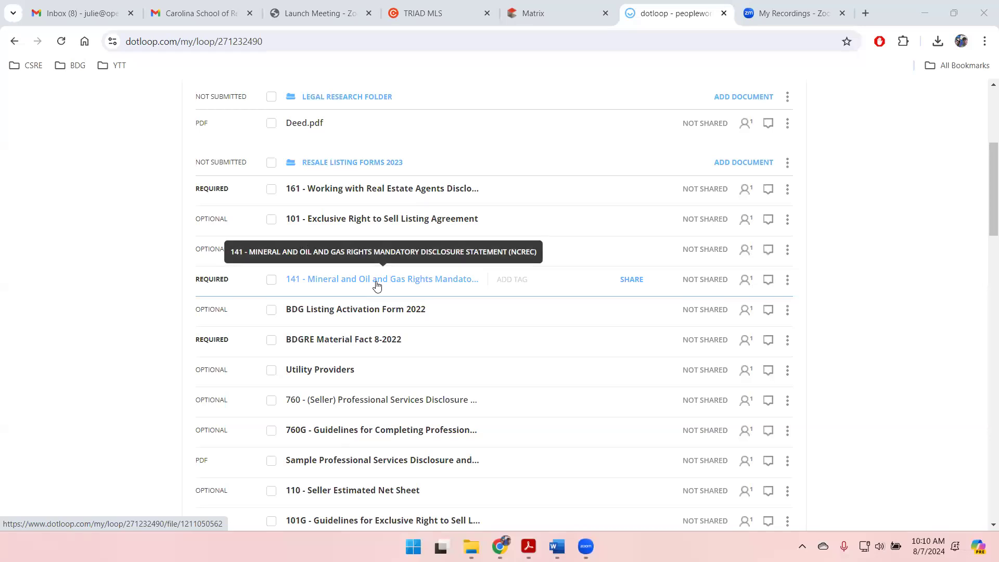
click(382, 281)
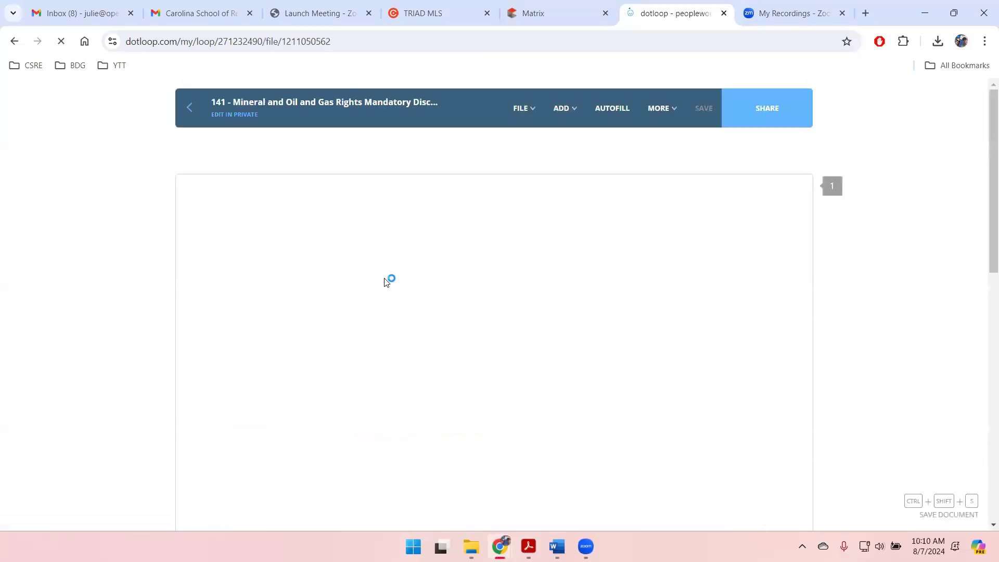
scroll(357, 357, down, 3)
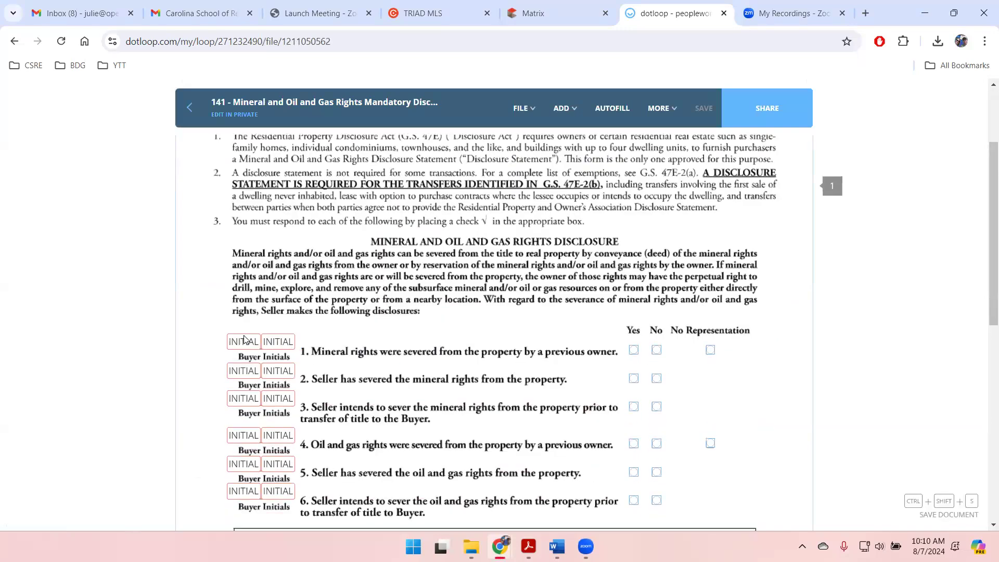
click(237, 342)
click(229, 148)
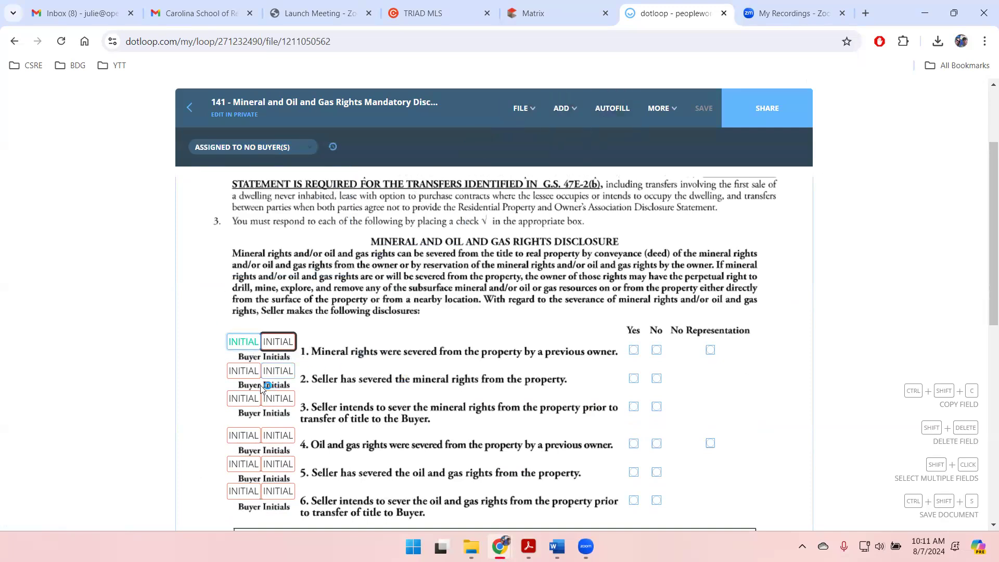
scroll(443, 346, down, 5)
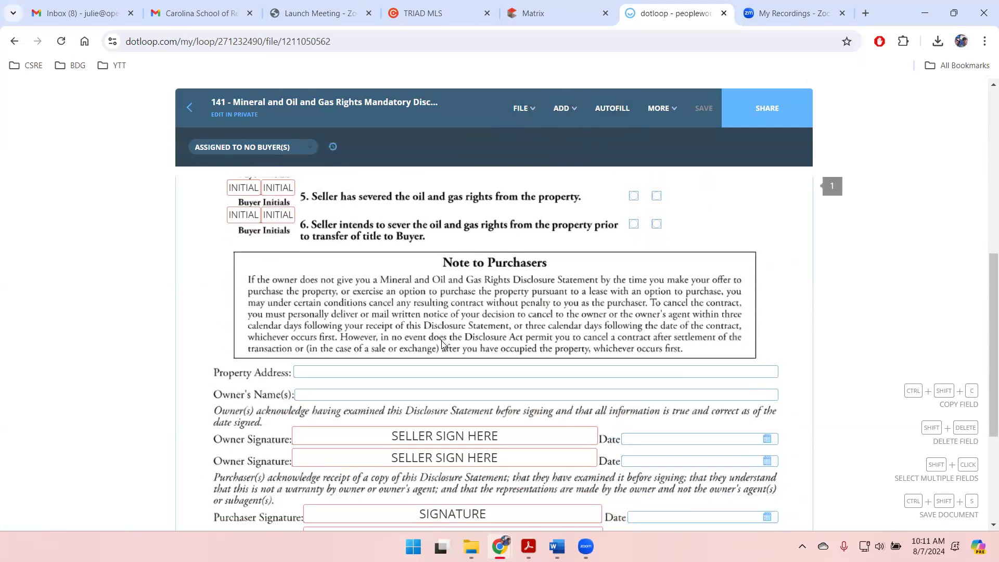
scroll(443, 346, down, 4)
scroll(447, 343, up, 11)
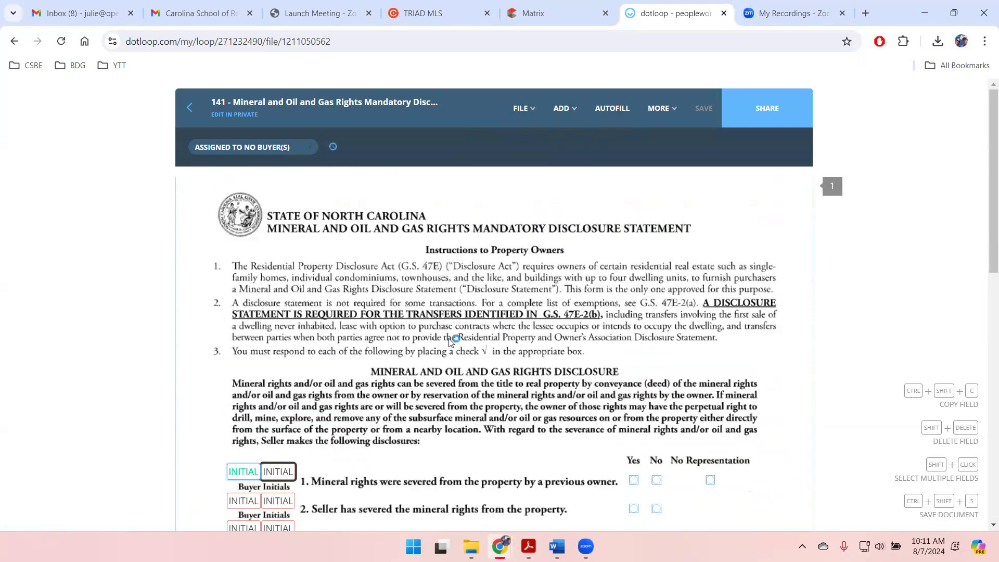
click(189, 108)
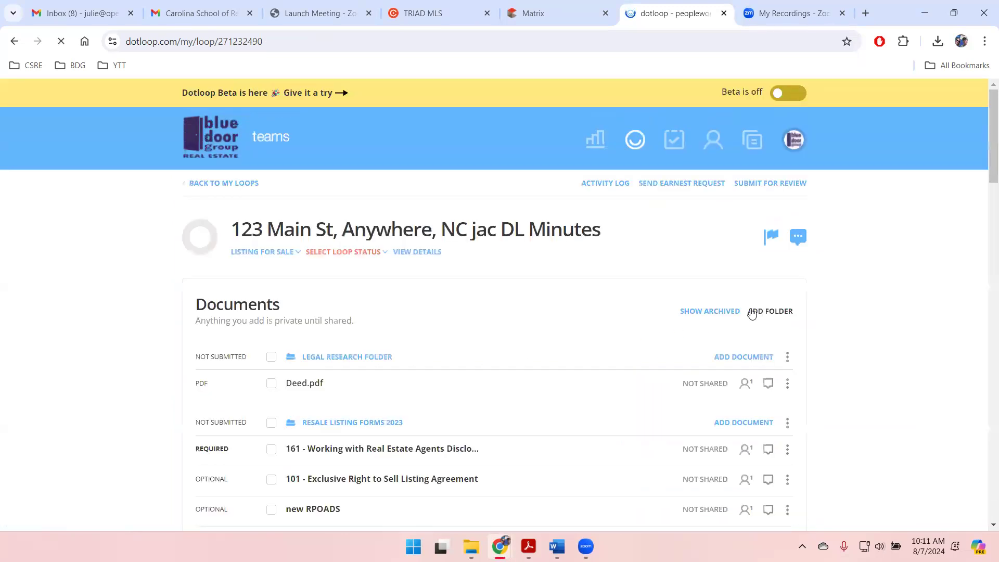
Reopen form 141, check the assignment of the buyer initials fields for statements 2, 3 and 4, and return to the loop.
scroll(822, 328, down, 3)
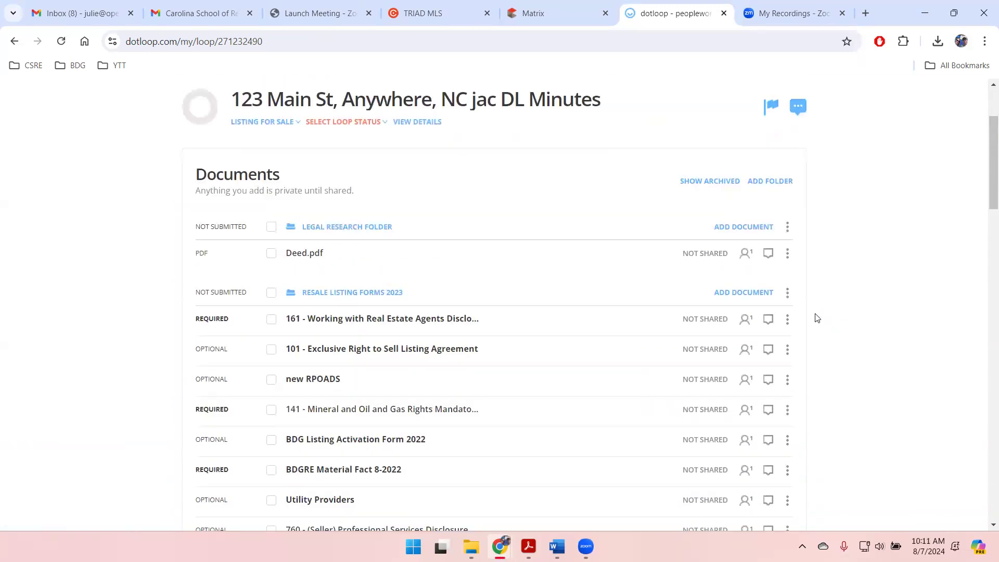
click(360, 410)
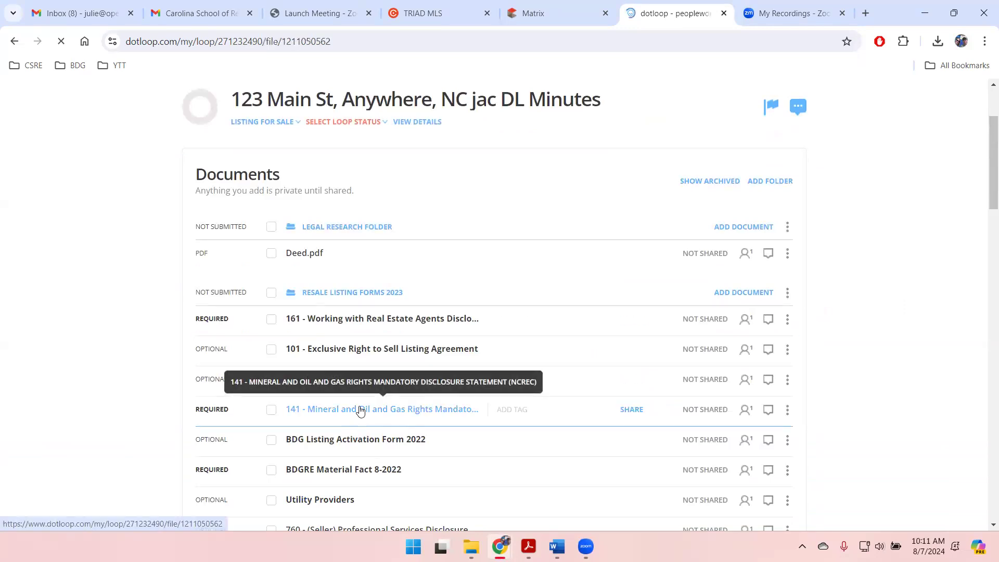
scroll(250, 284, down, 4)
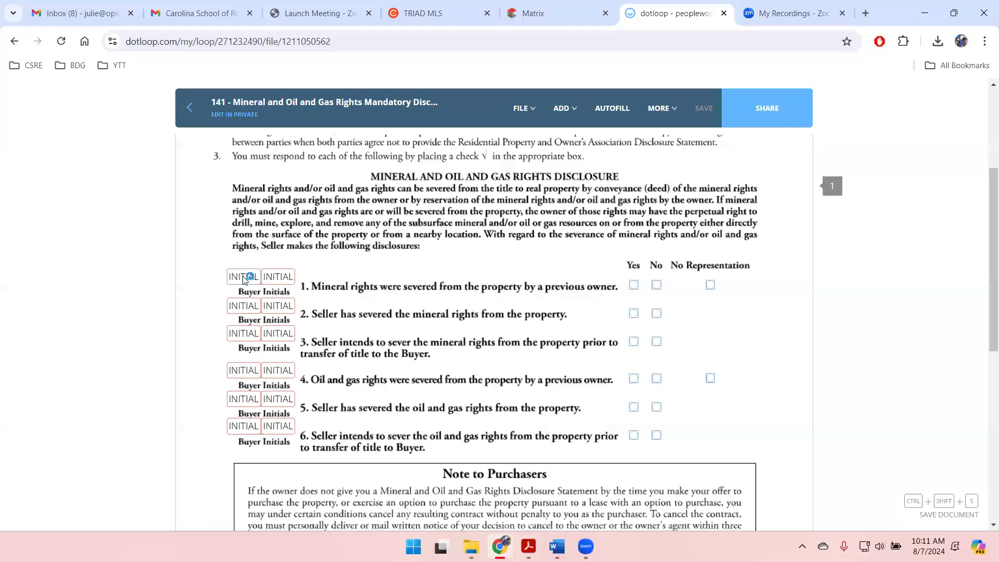
click(241, 307)
click(238, 337)
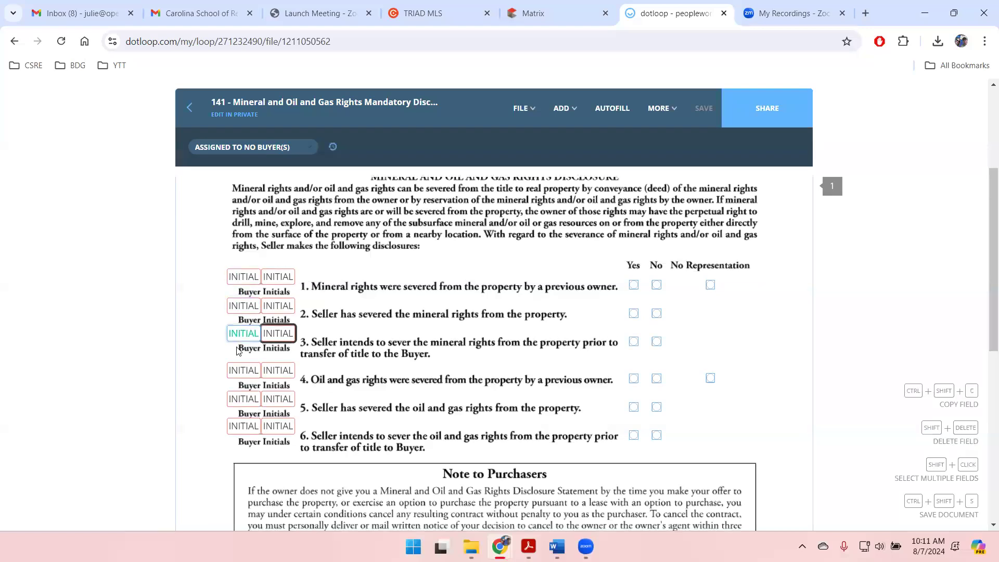
click(238, 370)
scroll(463, 349, up, 4)
click(309, 148)
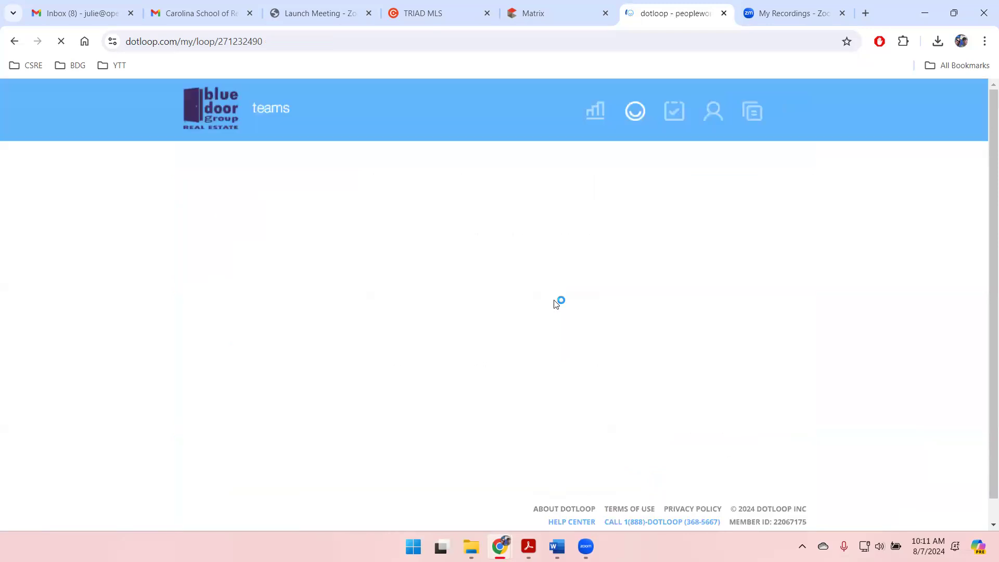
Look over the disclosure statements and buyer initials fields in form 141 once more, and go back to the loop's documents.
scroll(556, 303, down, 5)
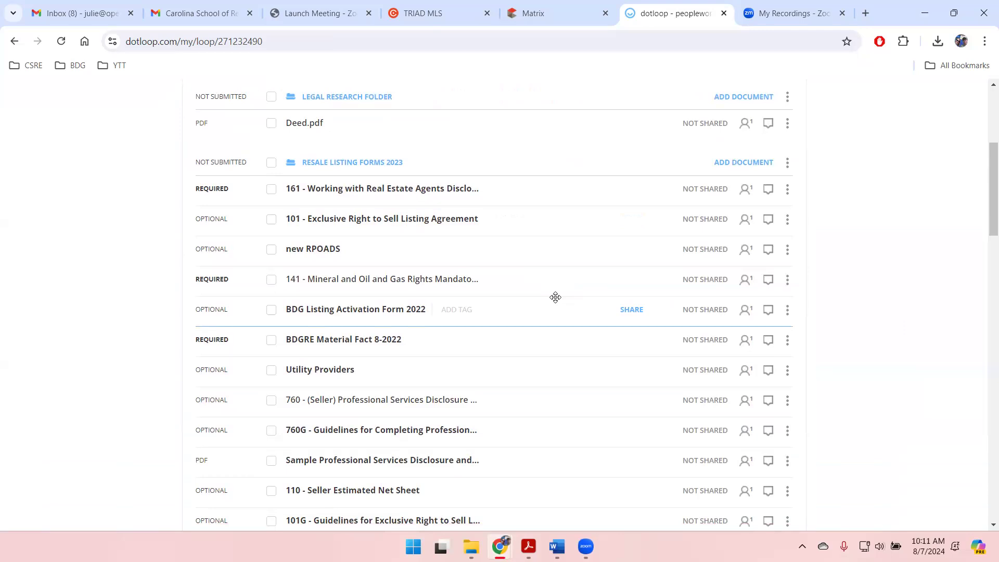
click(335, 281)
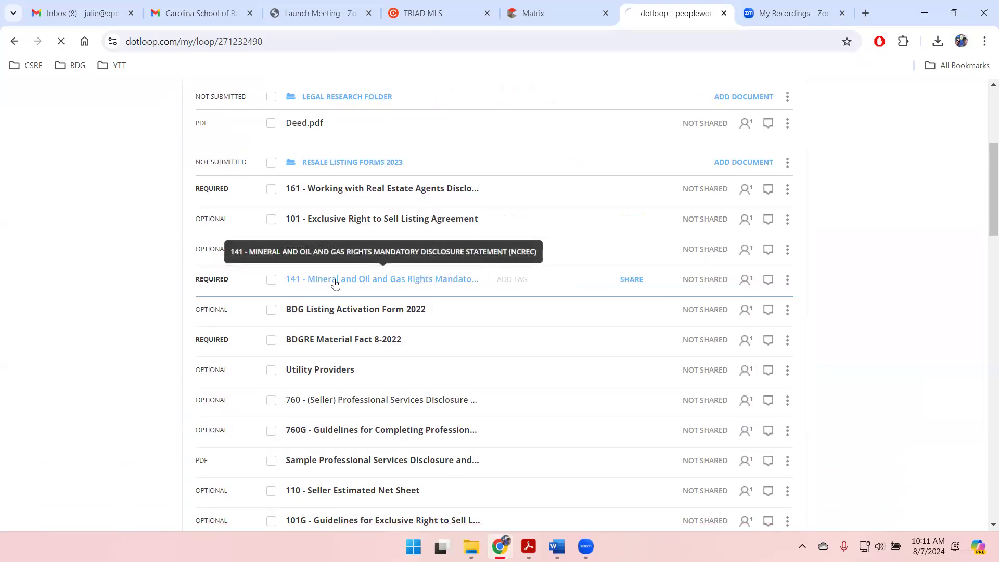
scroll(462, 387, down, 3)
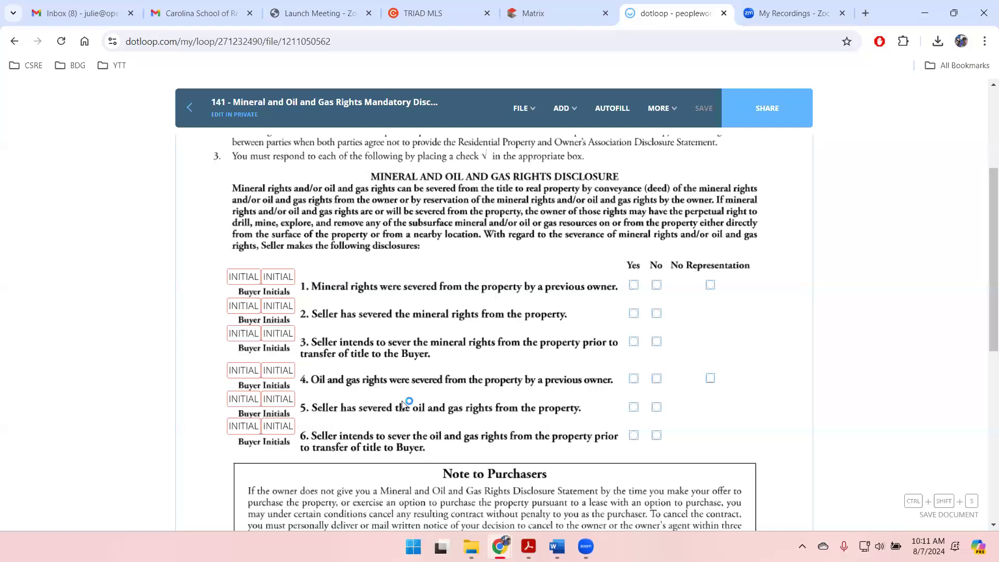
scroll(436, 403, up, 3)
click(188, 110)
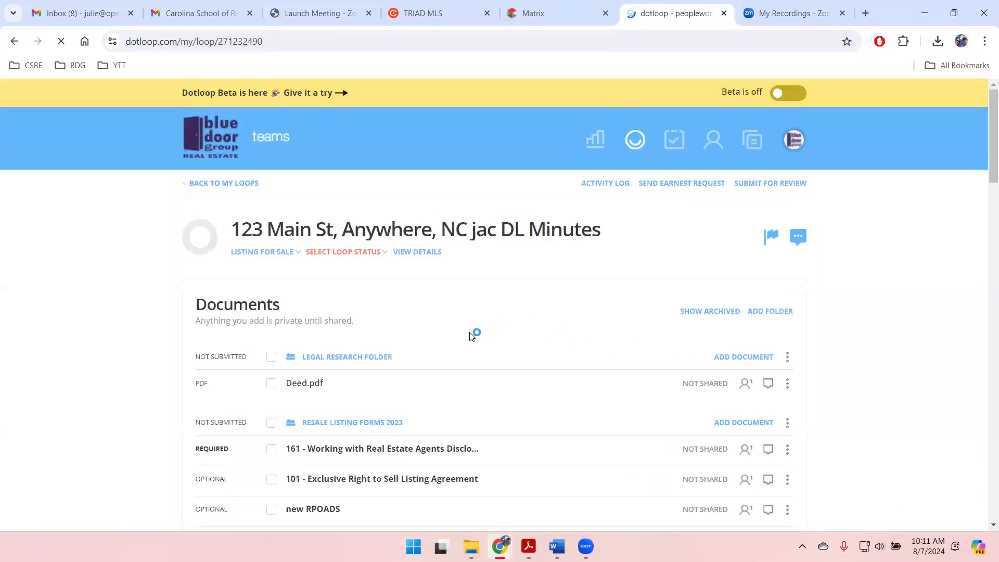
Download the 141 Mineral and Oil and Gas Rights form from the Resale Listing Forms 2023 folder.
scroll(406, 333, down, 3)
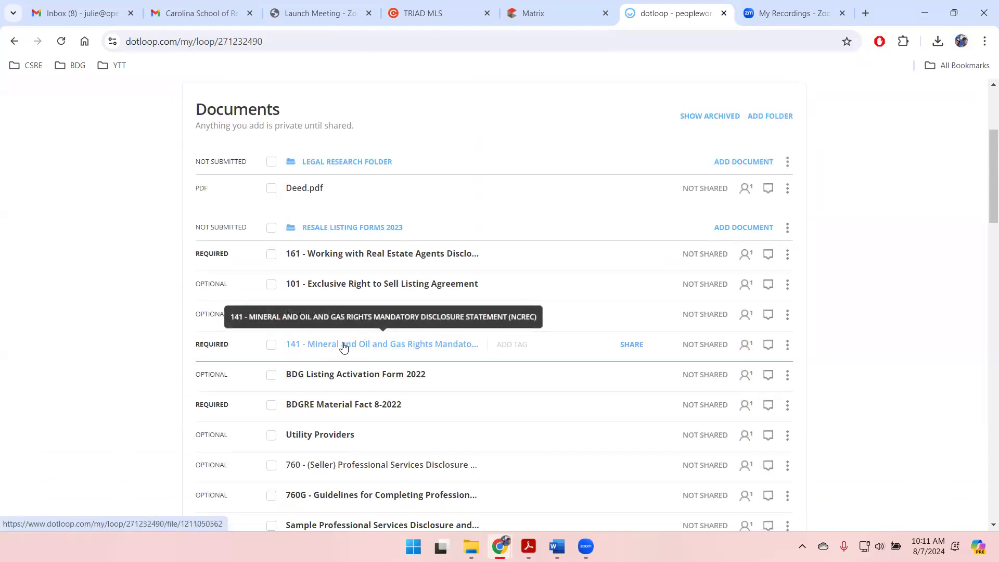
click(787, 345)
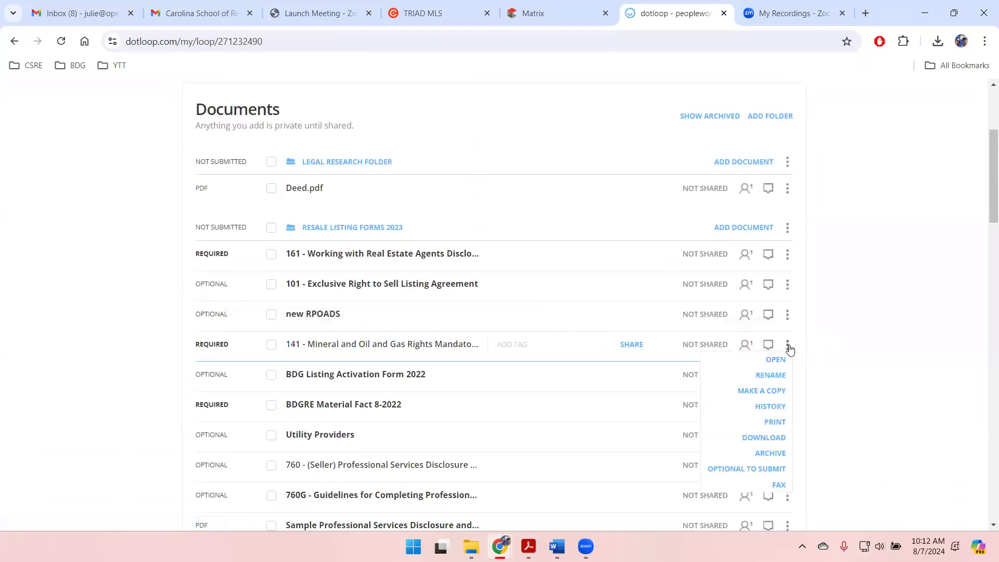
click(754, 436)
click(605, 354)
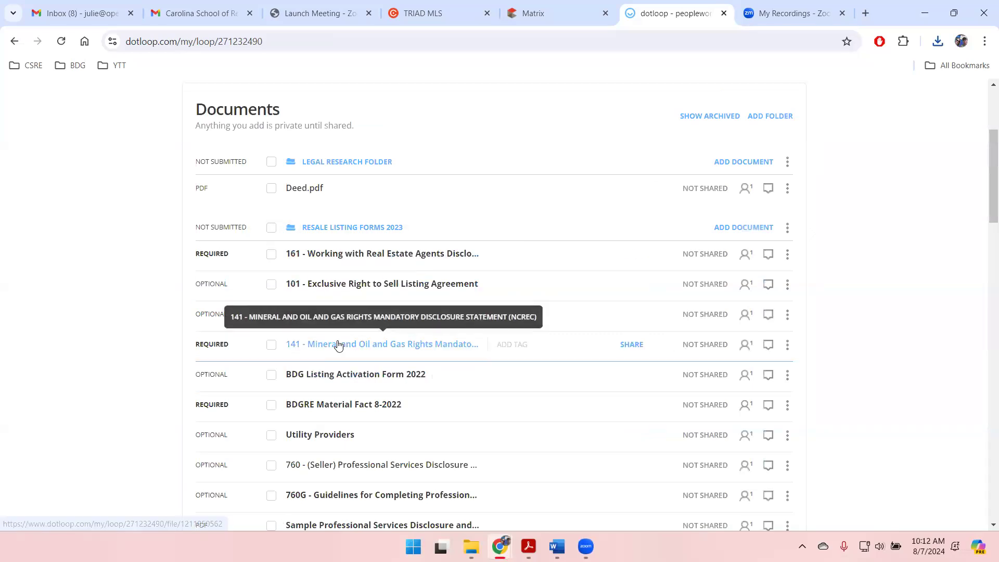
Upload the downloaded 141 Mineral and Oil and Gas Rights PDF from the computer into the Resale Listing Forms 2023 folder.
click(741, 228)
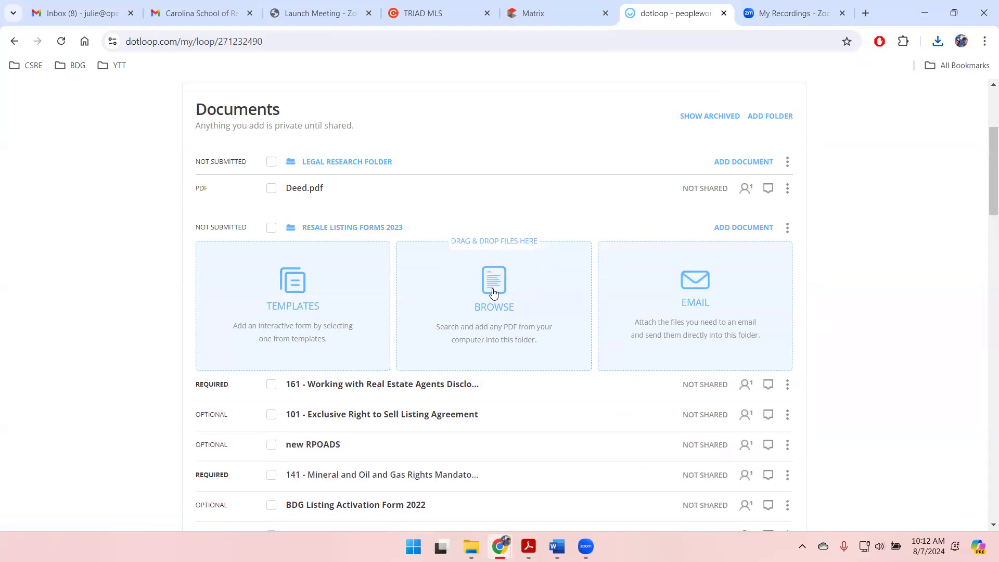
click(494, 293)
click(260, 107)
click(495, 351)
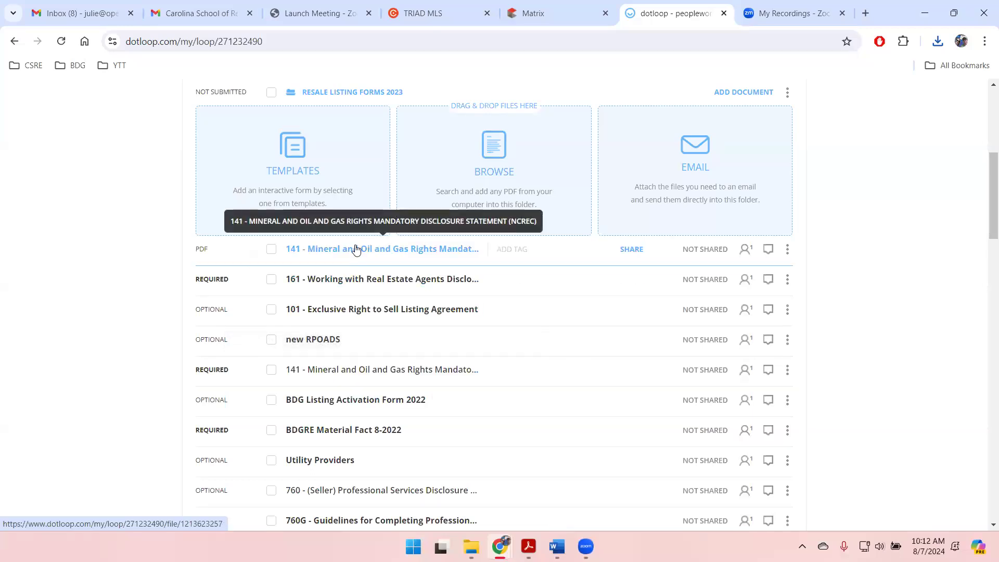
Archive the original required 141 Mineral and Oil and Gas Rights form in the Resale Listing Forms 2023 folder.
click(787, 371)
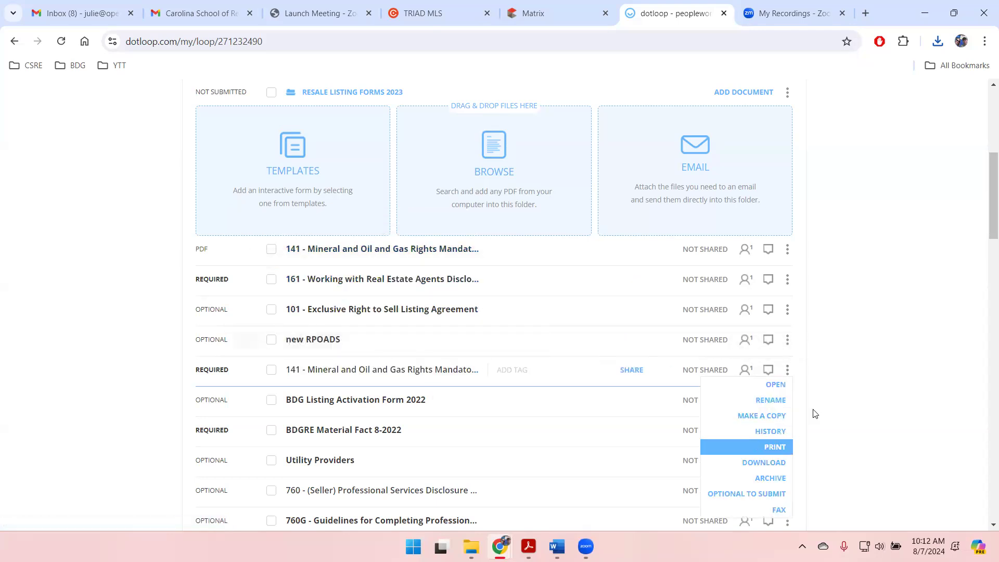
click(793, 372)
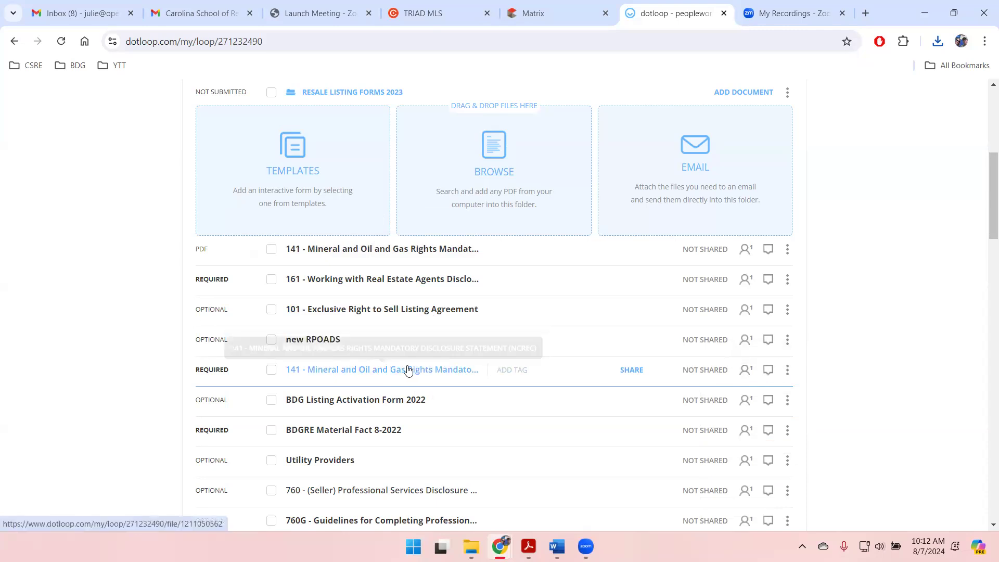
click(786, 370)
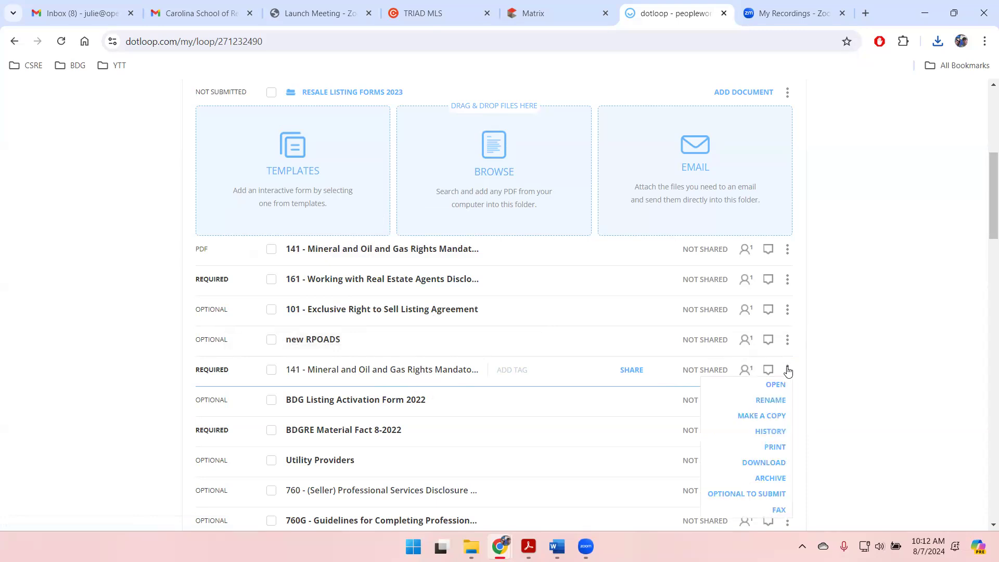
click(769, 478)
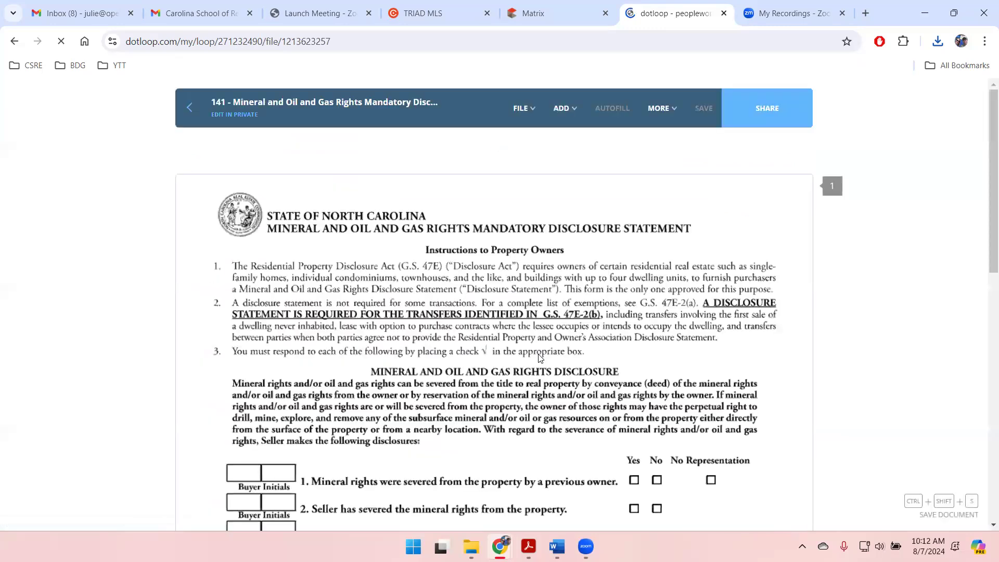
Look through the uploaded PDF copy of form 141, checking its initials boxes, checkboxes, property lines and signature lines.
scroll(540, 358, down, 9)
scroll(540, 357, up, 4)
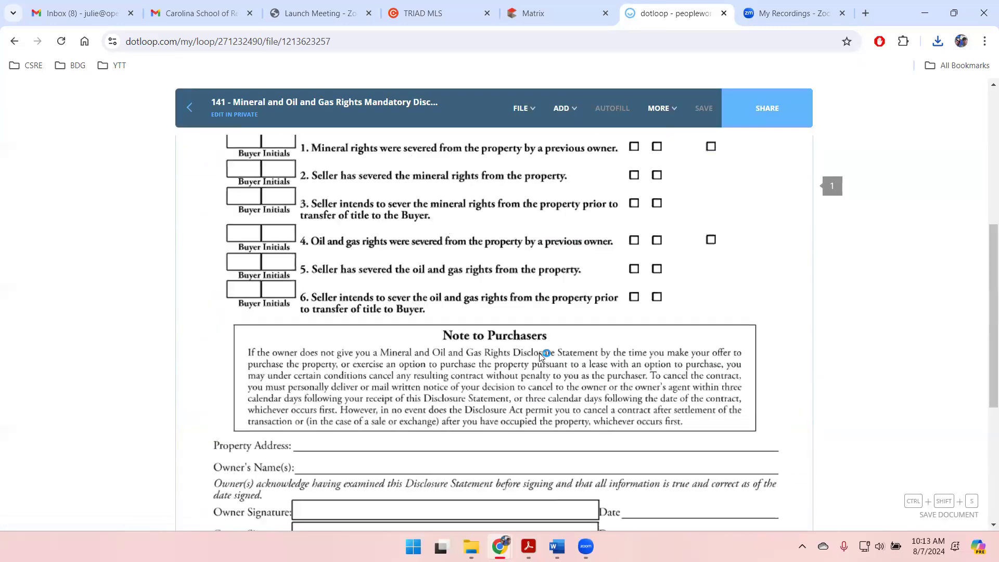
scroll(541, 358, up, 5)
scroll(502, 344, down, 4)
scroll(501, 344, up, 4)
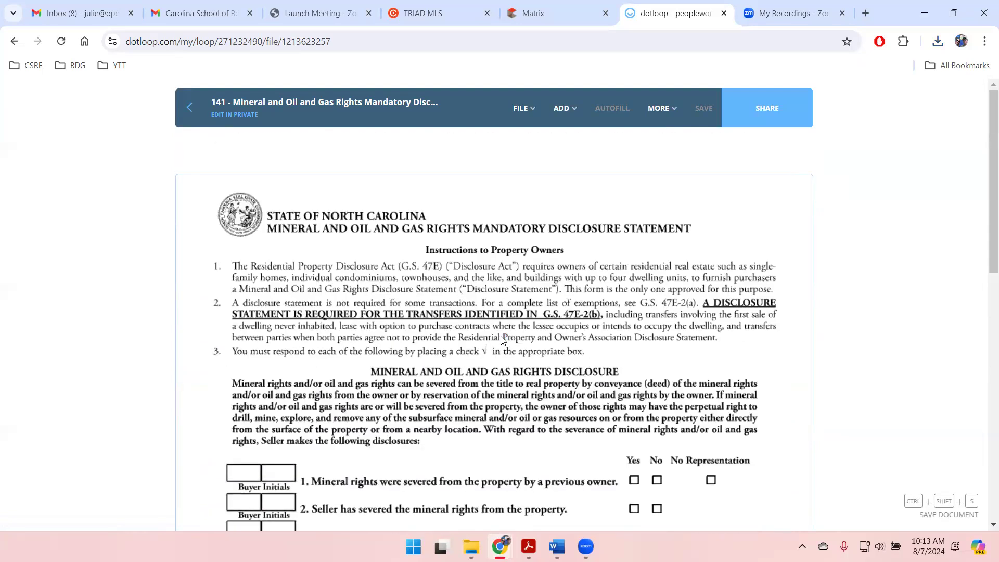
scroll(470, 323, down, 4)
scroll(468, 322, down, 6)
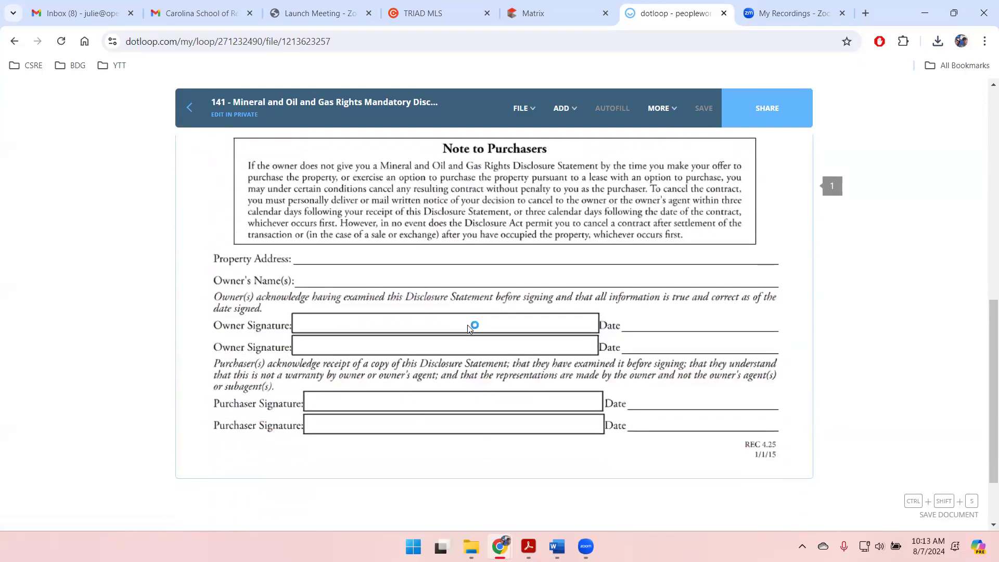
scroll(475, 327, up, 7)
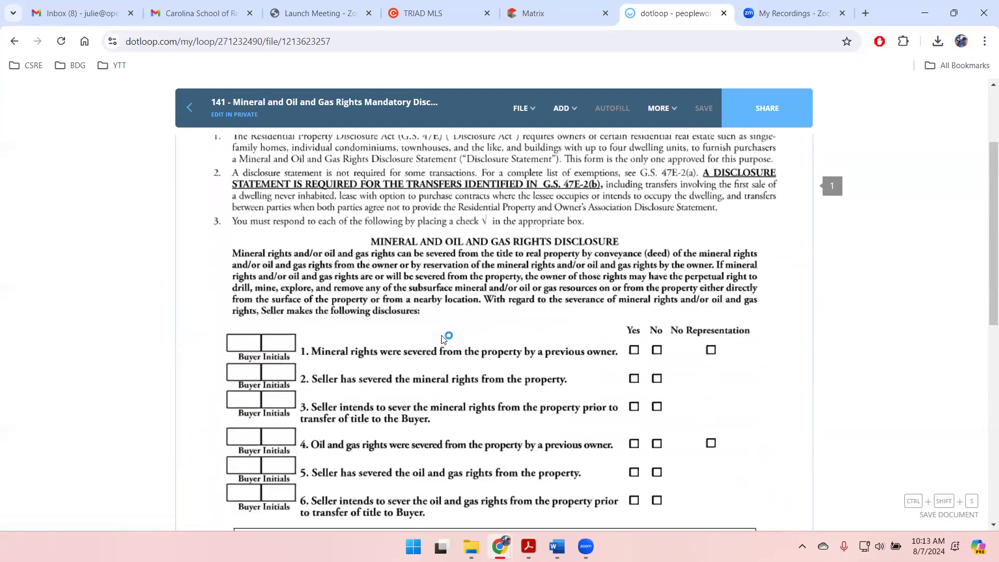
scroll(443, 337, down, 1)
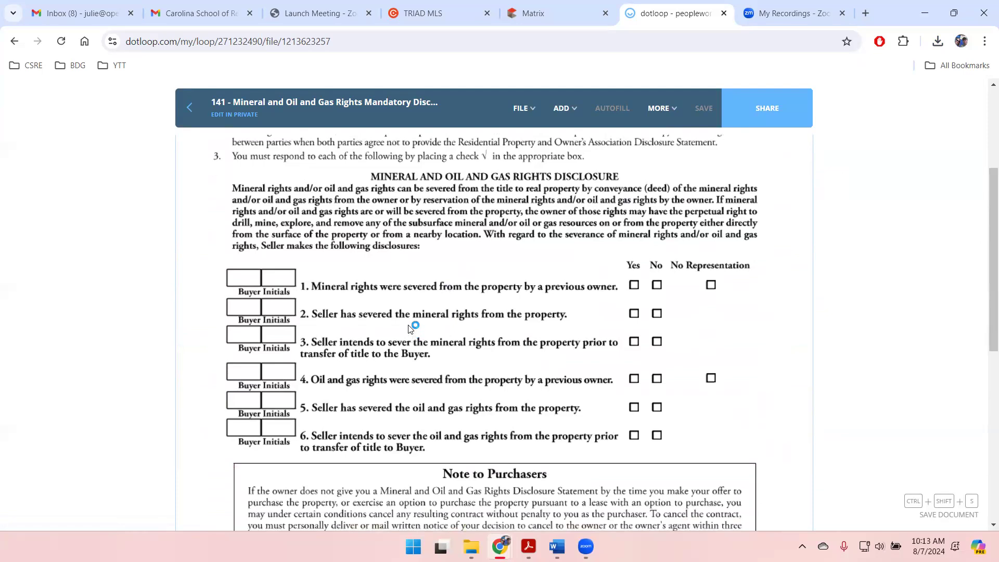
scroll(391, 313, down, 1)
scroll(393, 316, up, 1)
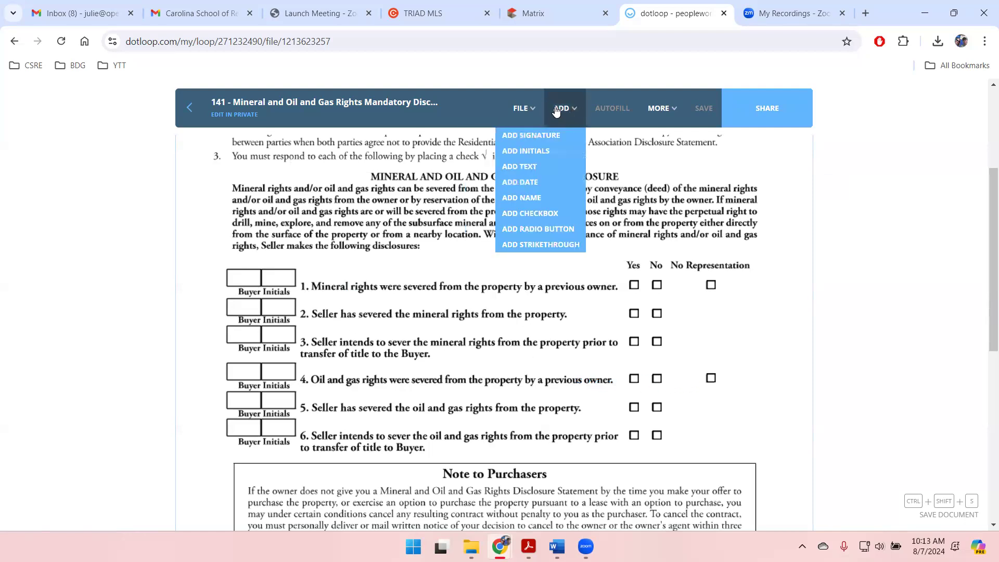
Add an initials field over the first Buyer Initials box beside statement 1 and assign it to the seller.
mouse_move(559, 122)
drag(526, 151, 243, 293)
click(245, 147)
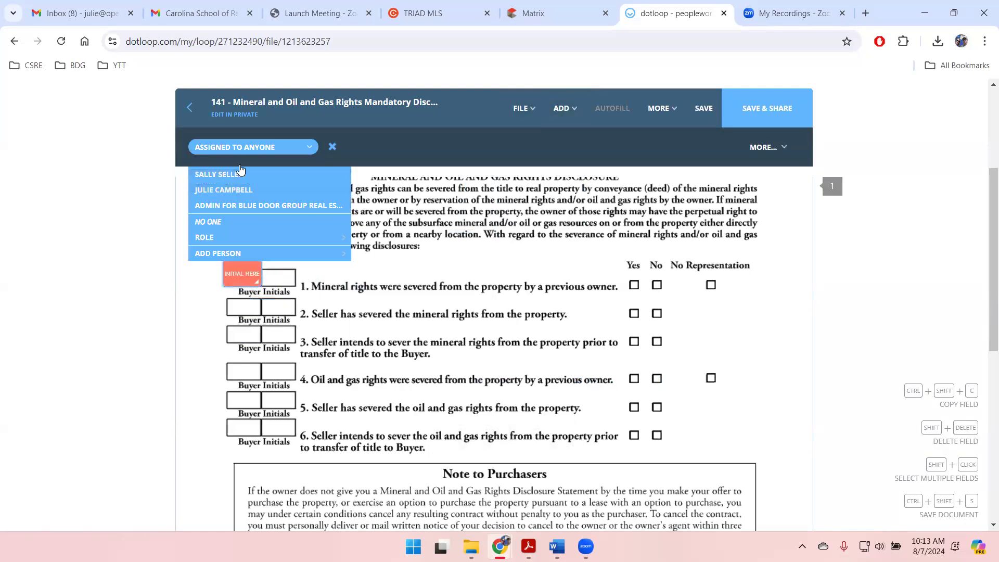
click(225, 175)
click(222, 150)
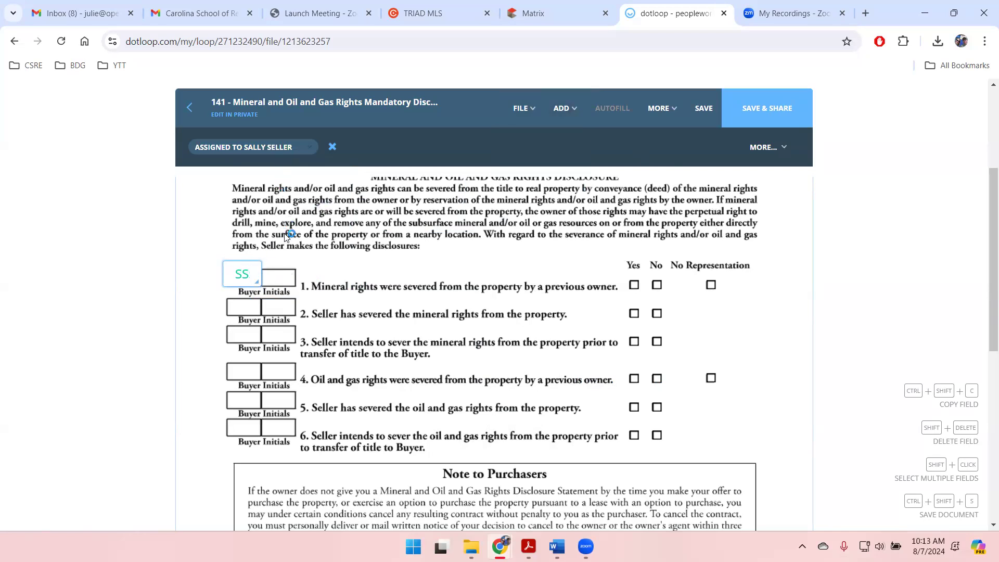
Copy the seller's initials field beside statement 1 and paste it over the first Buyer Initials box beside statement 2.
click(274, 247)
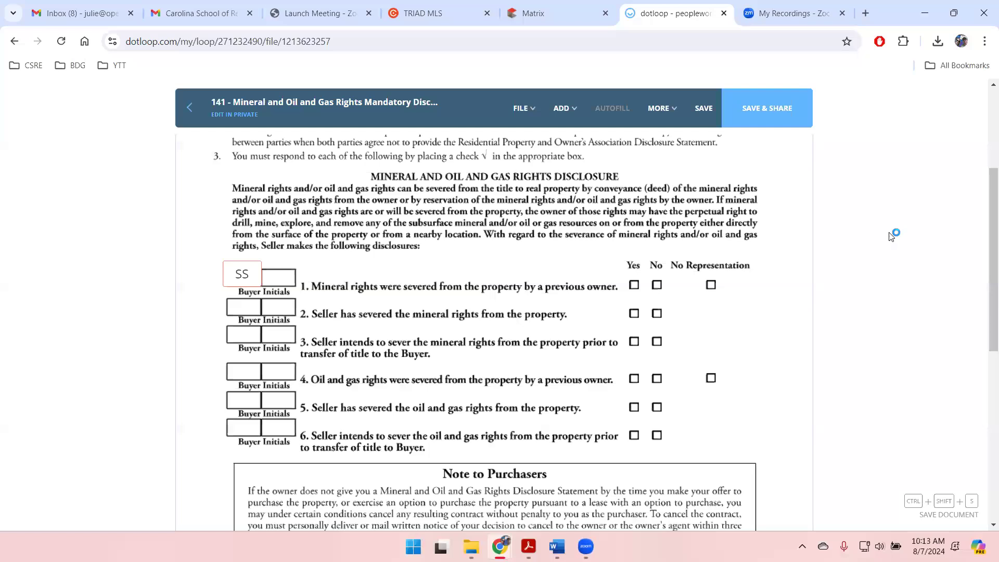
click(240, 280)
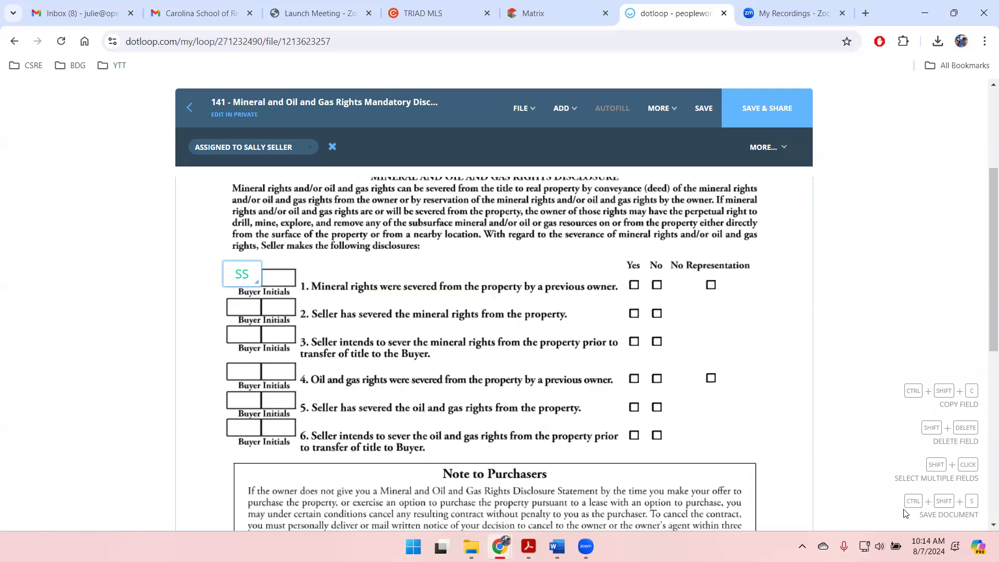
scroll(879, 437, up, 1)
scroll(879, 437, down, 9)
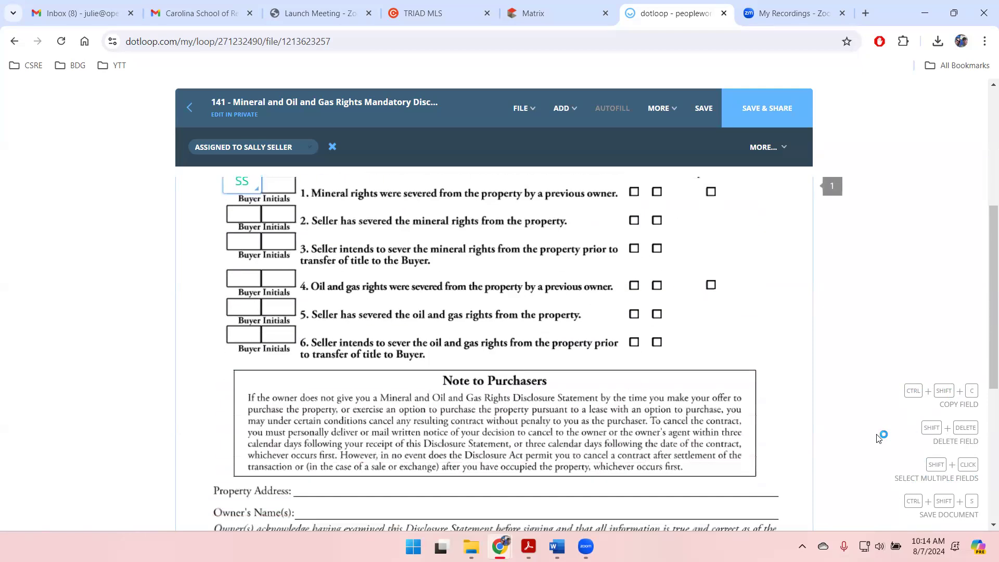
scroll(879, 437, up, 8)
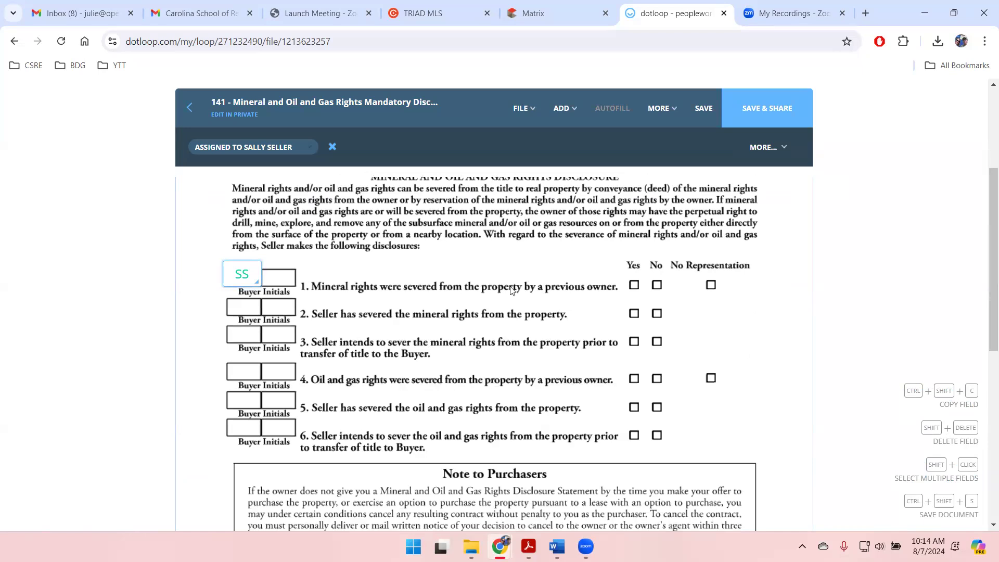
click(249, 274)
key(ctrl+shift+c)
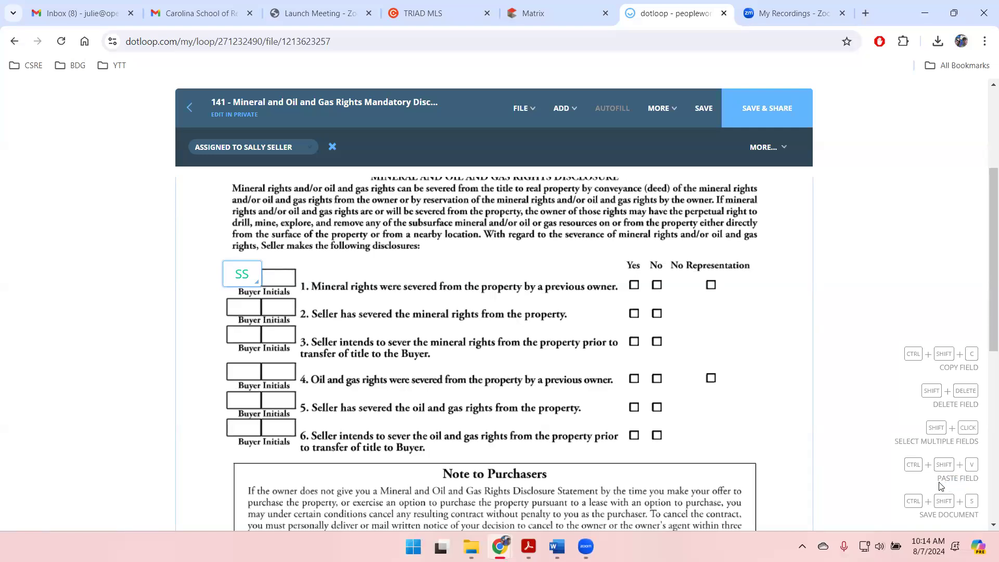
click(245, 310)
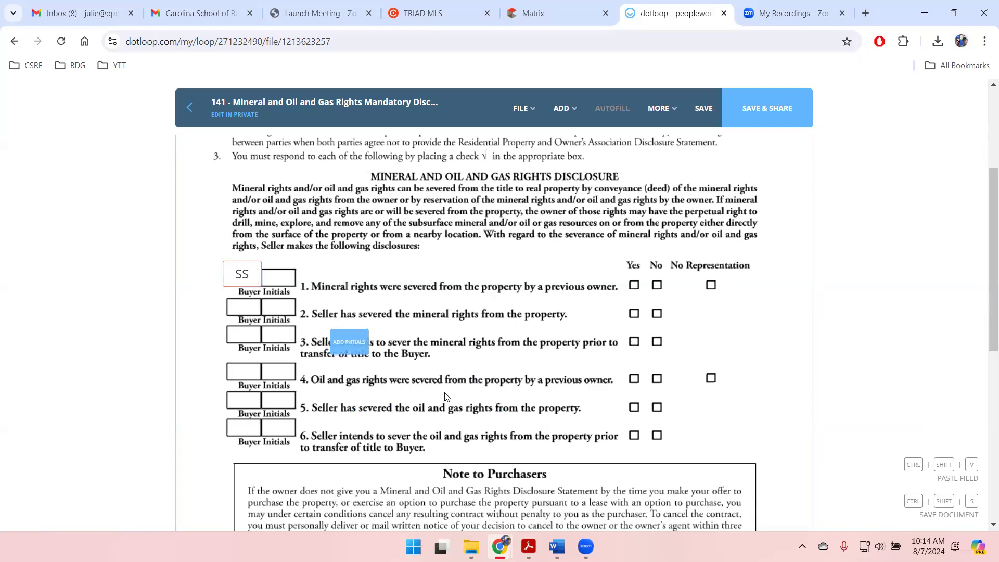
click(242, 328)
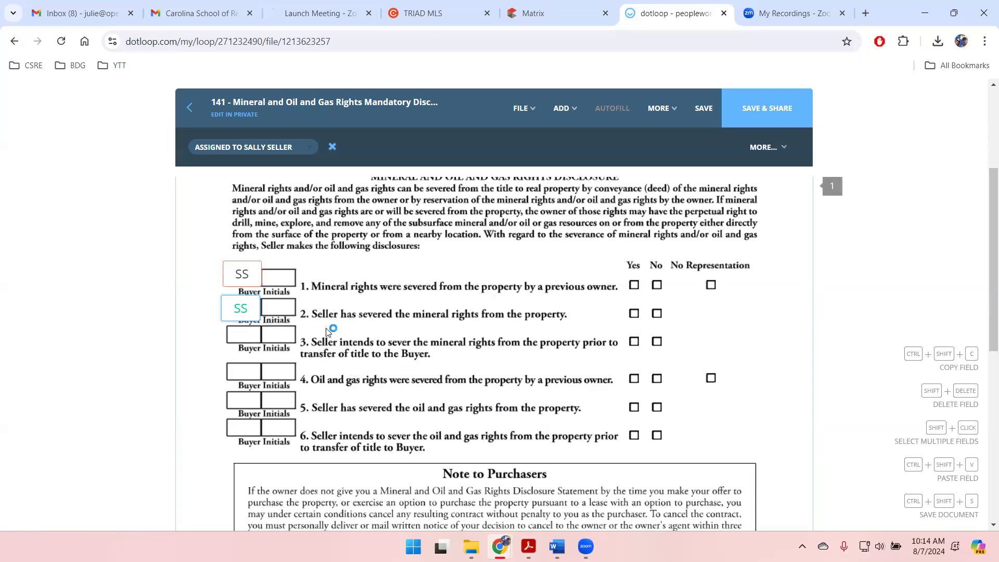
Paste copies of the seller's initials field over the first Buyer Initials boxes beside statements 3, 4, 5 and 6.
key(ctrl+shift+v)
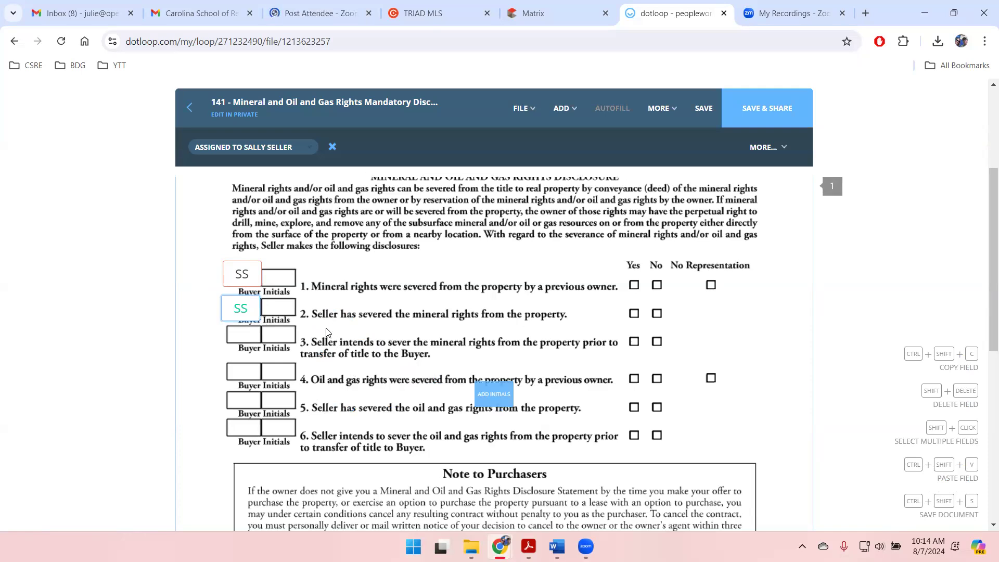
click(243, 353)
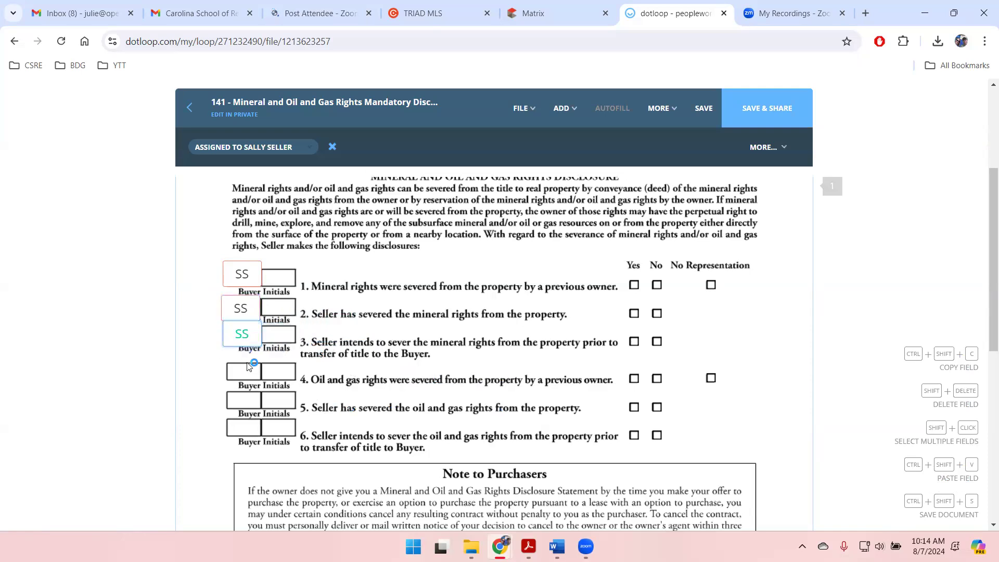
key(ctrl+shift+v)
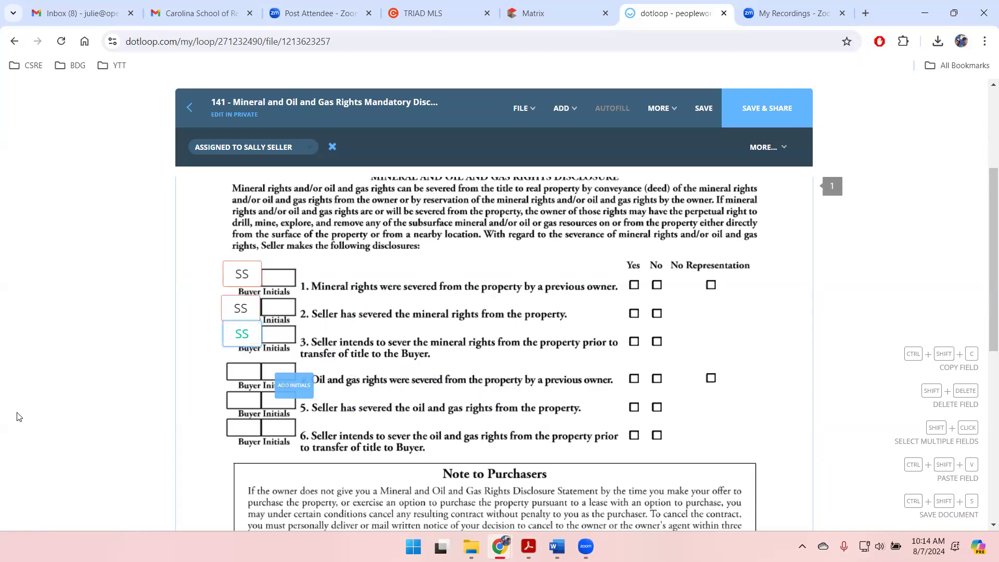
click(244, 387)
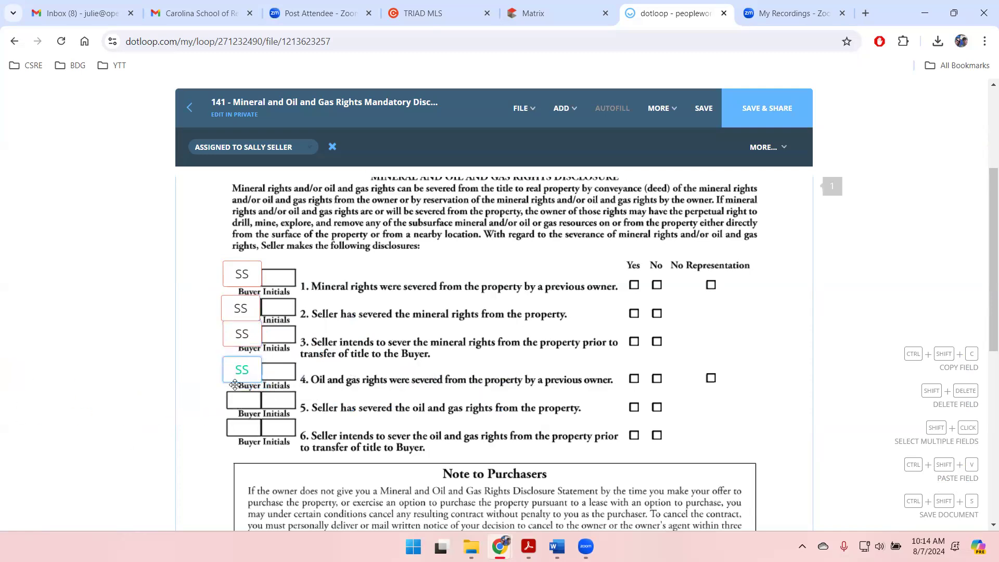
key(ctrl+shift+v)
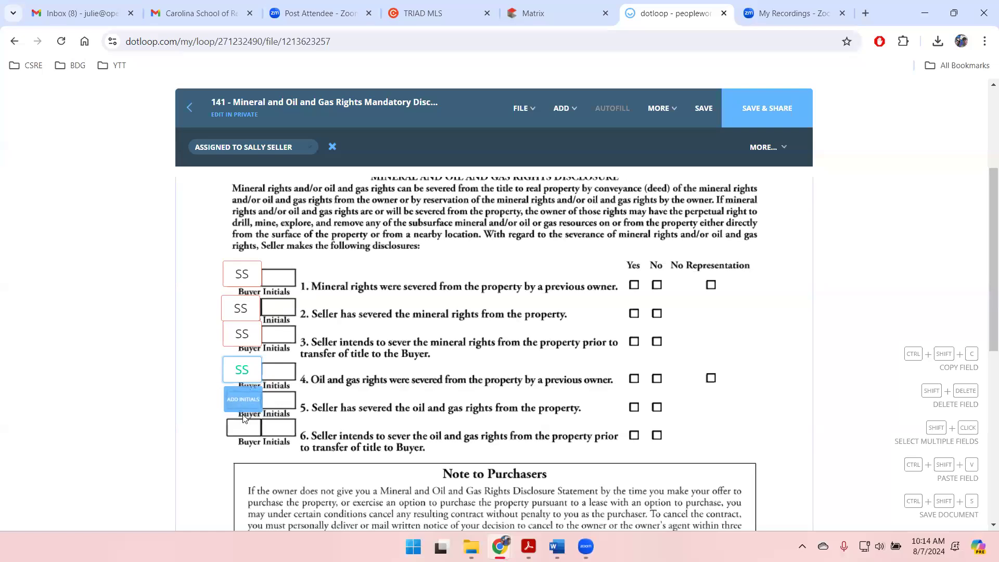
click(248, 410)
key(ctrl+shift+v)
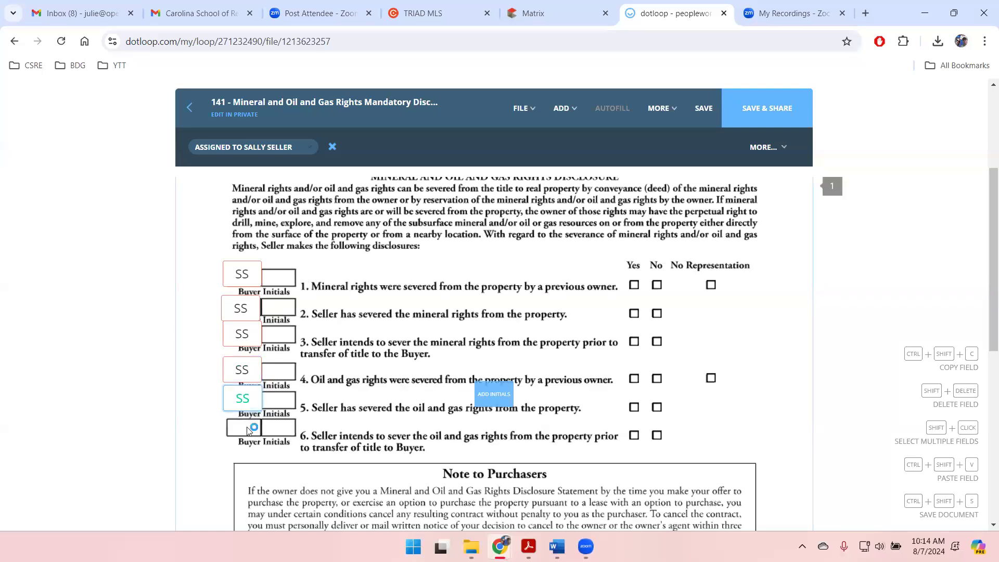
click(244, 430)
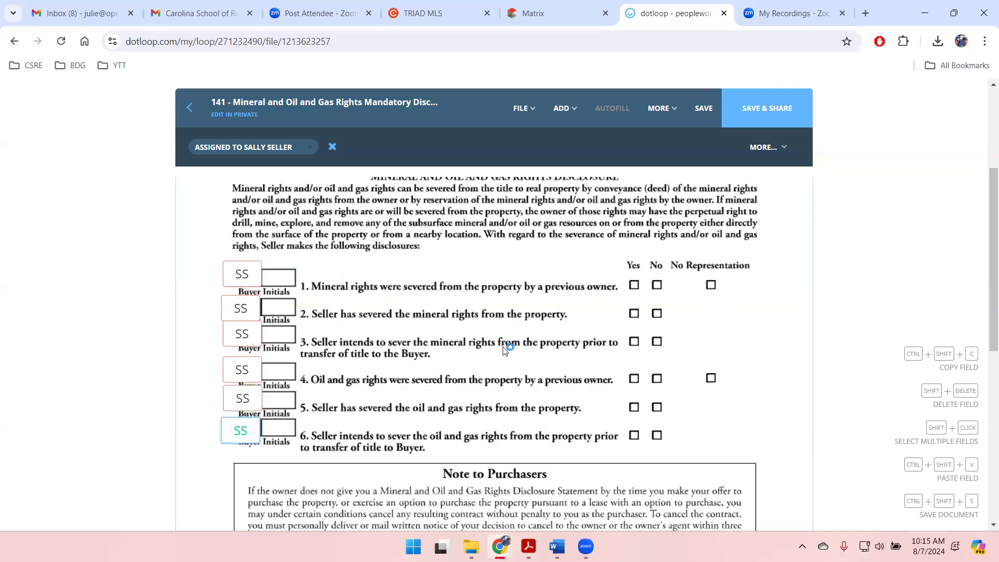
Save the edited 141 Mineral and Oil and Gas Rights document and close it without sharing it.
scroll(505, 350, down, 1)
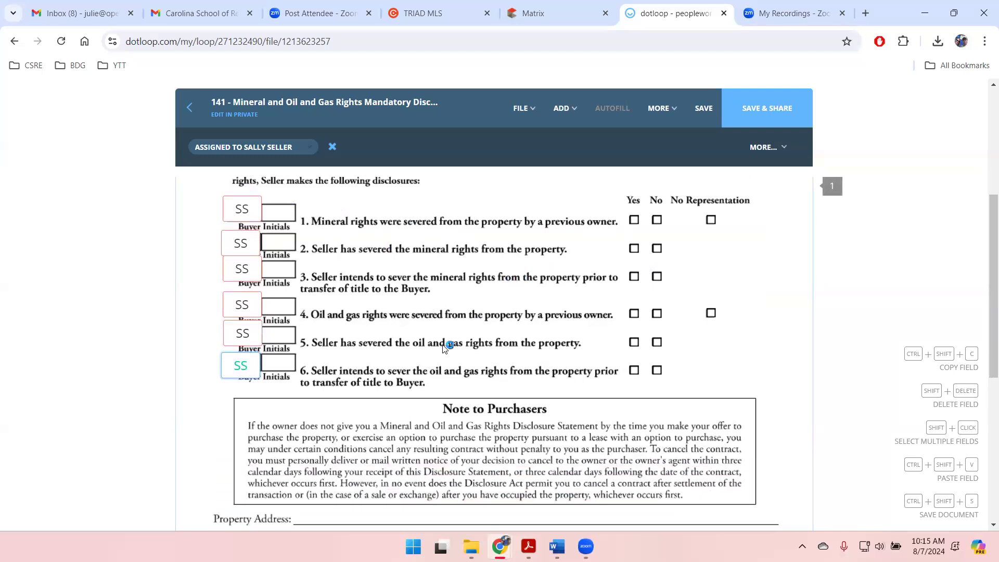
scroll(438, 351, down, 3)
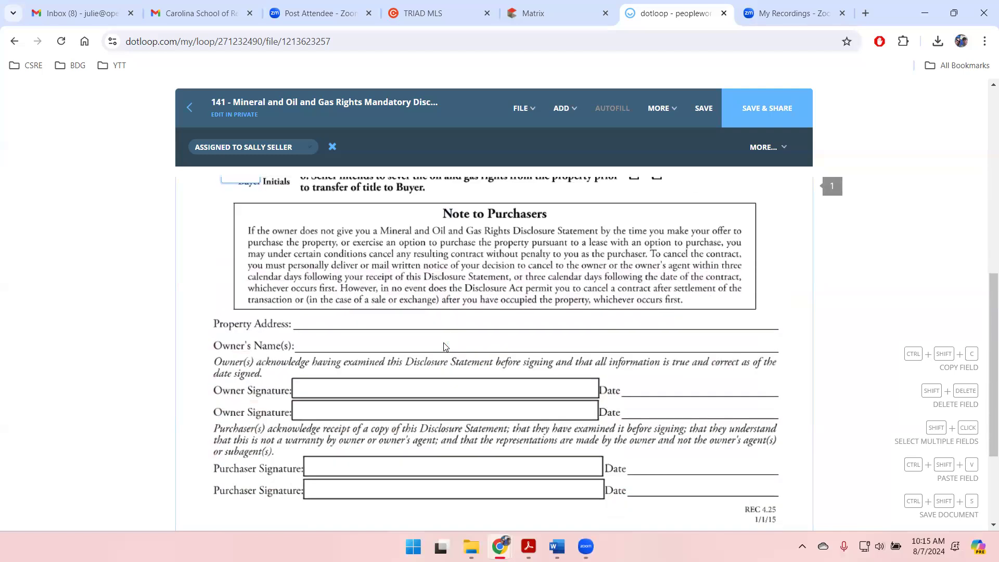
scroll(443, 342, up, 4)
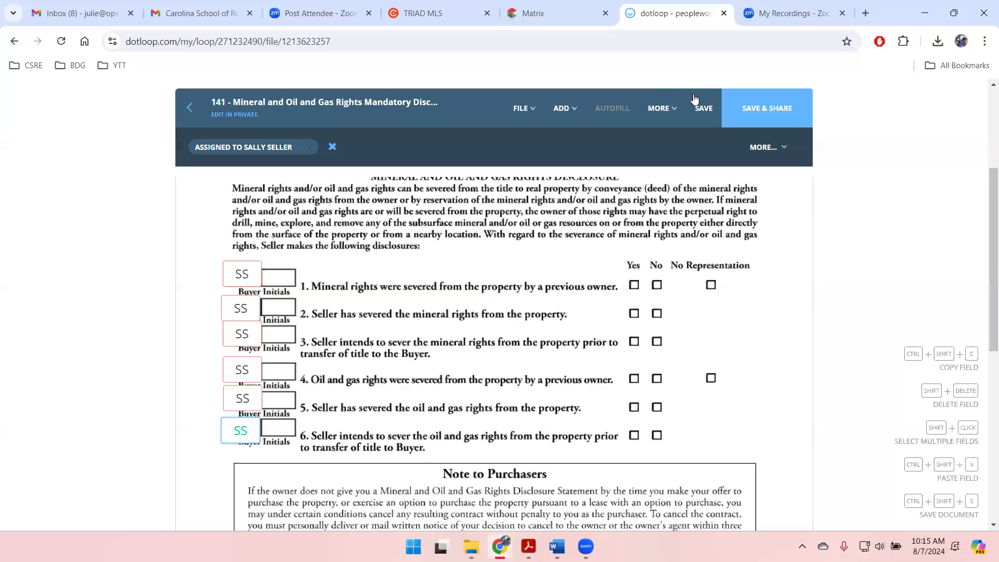
click(701, 112)
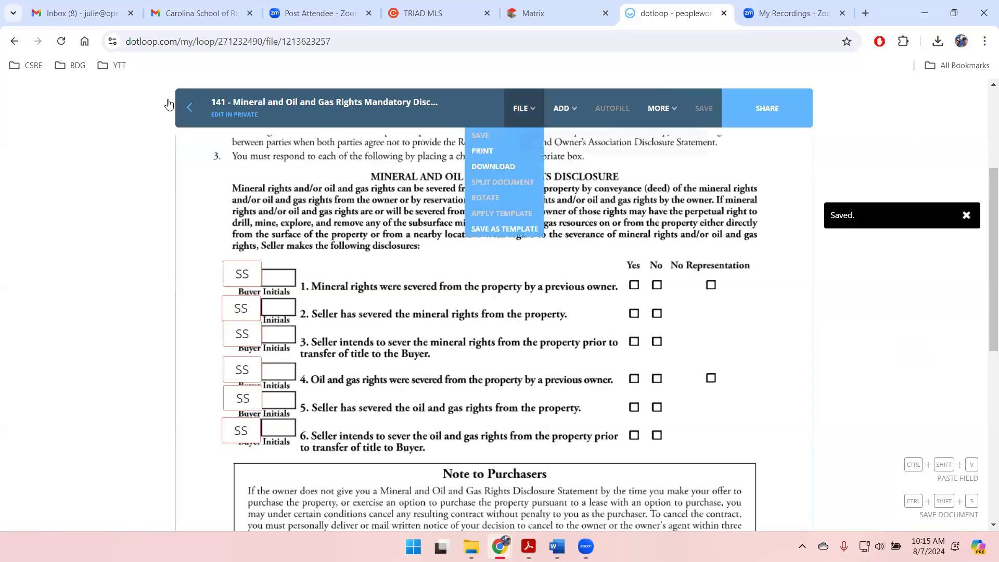
click(189, 107)
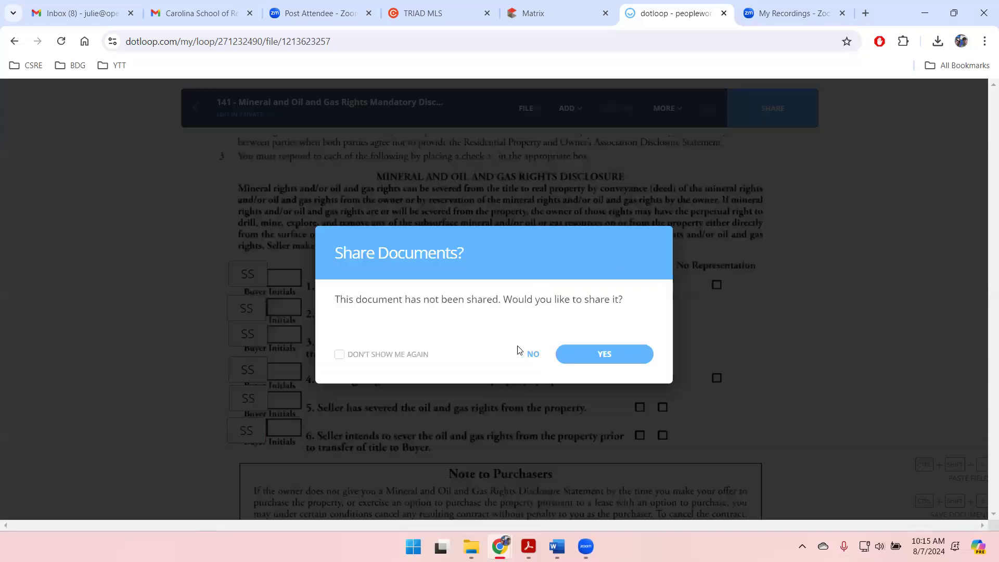
click(531, 354)
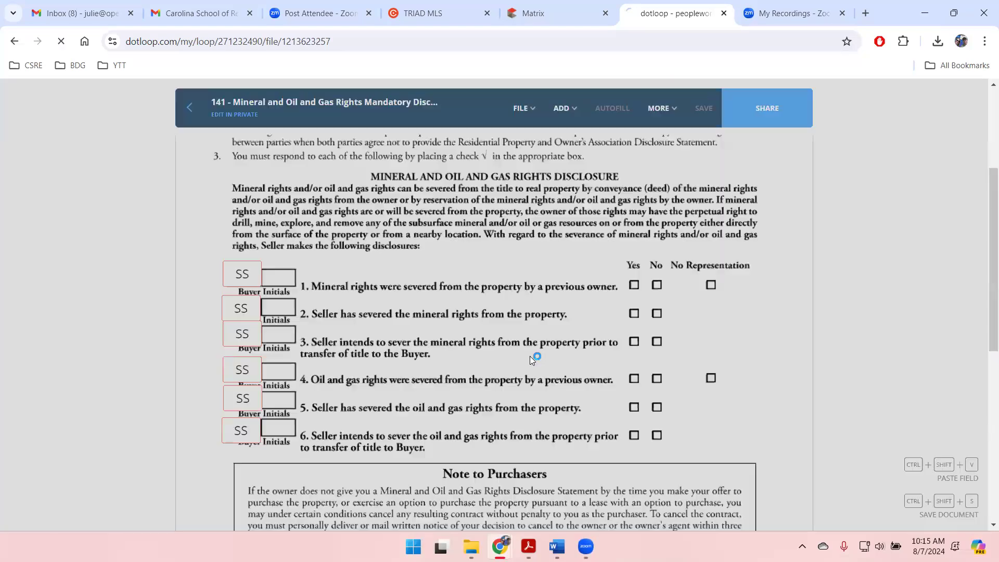